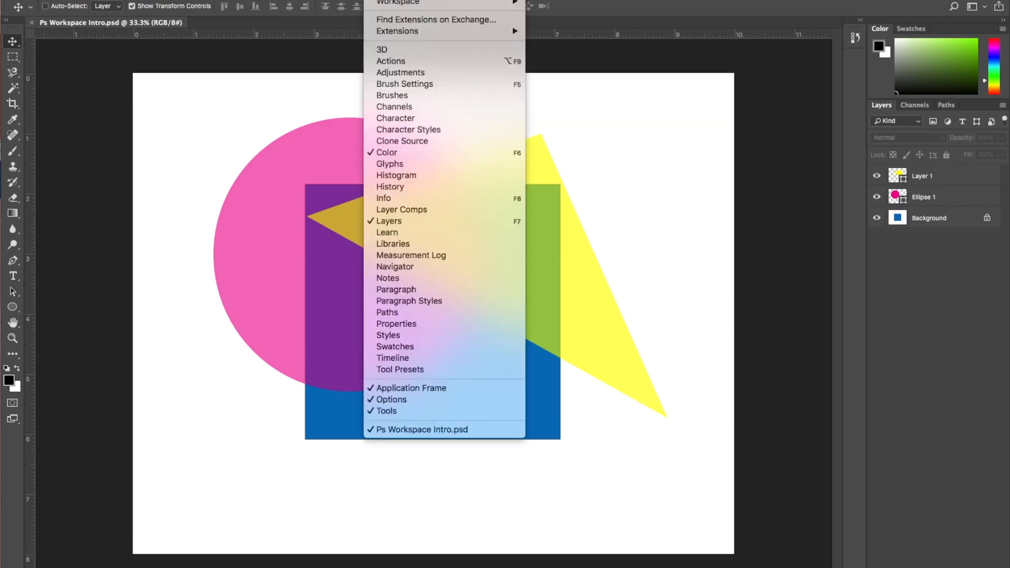
Reset the Essentials workspace and hide the Libraries and Properties panels
mouse_move(398, 2)
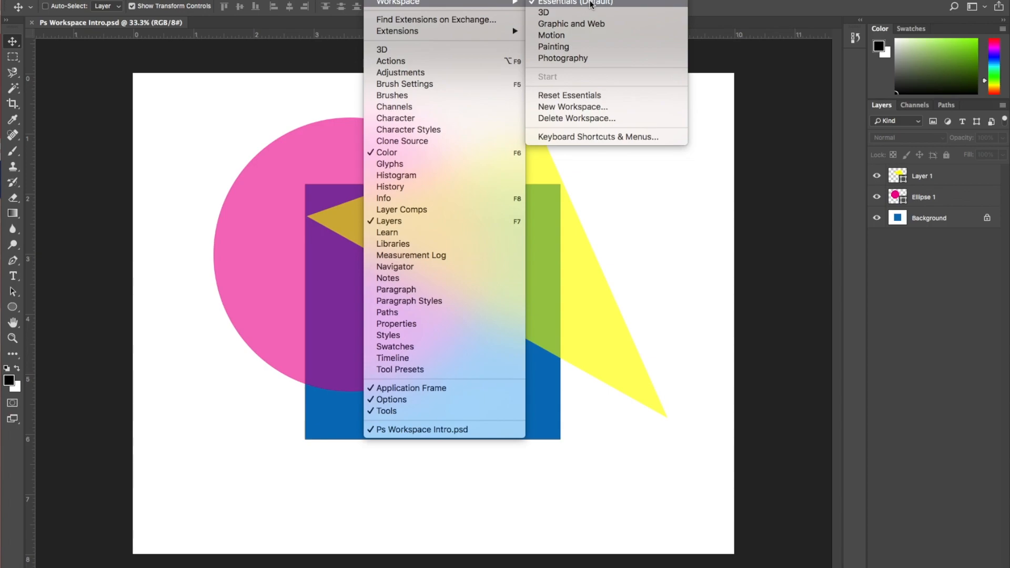
left_click(618, 97)
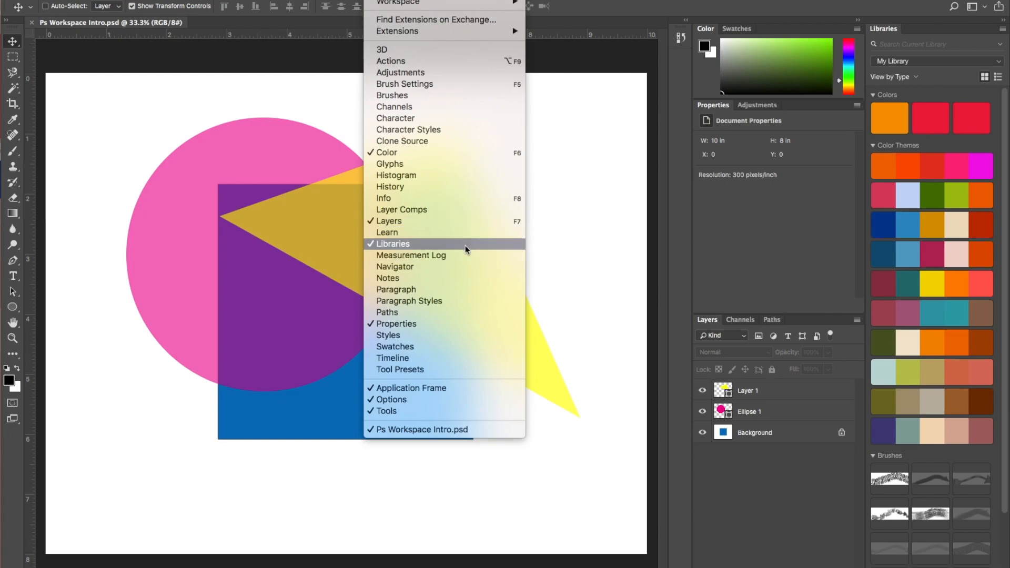
left_click(409, 244)
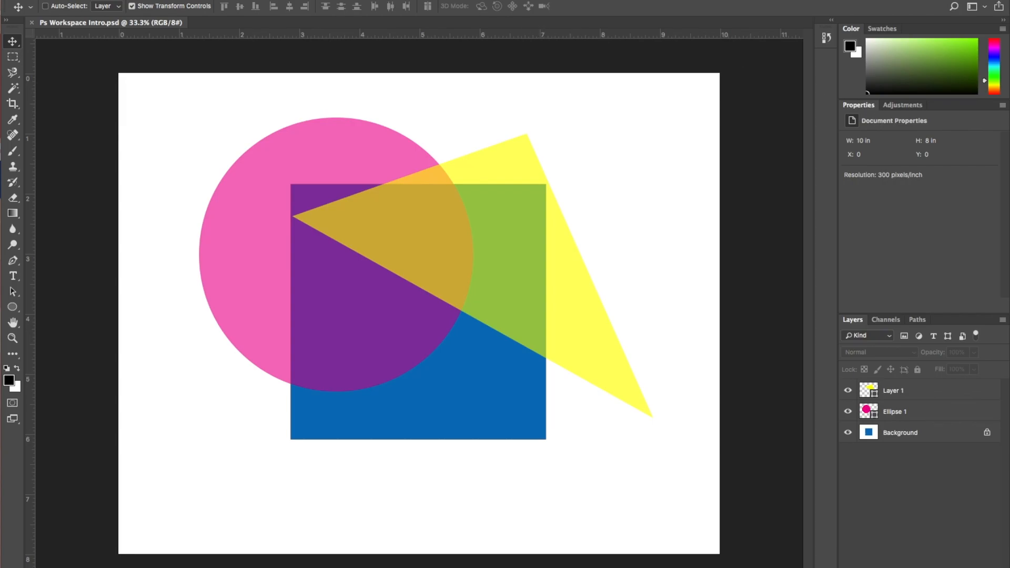
left_click(368, 1)
left_click(403, 322)
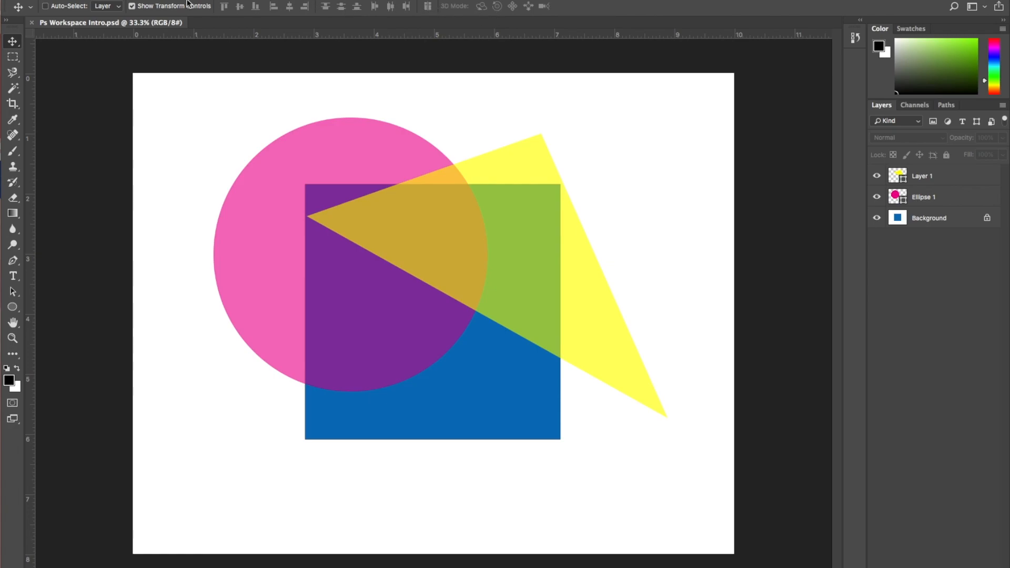
Set the Move tool to Auto-Select layers with transform controls hidden, and make Layer 1 the active layer
left_click(15, 107)
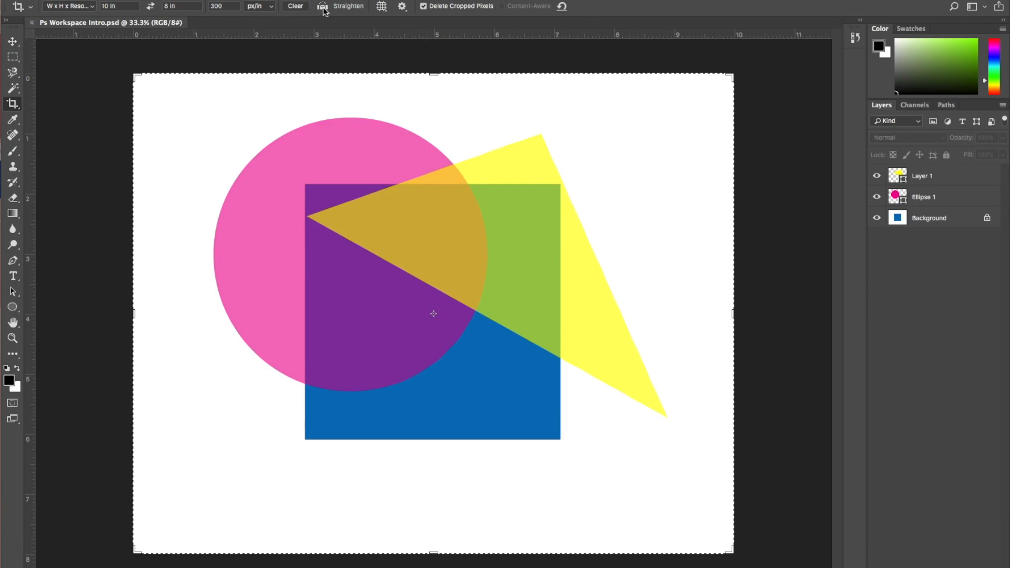
left_click(12, 45)
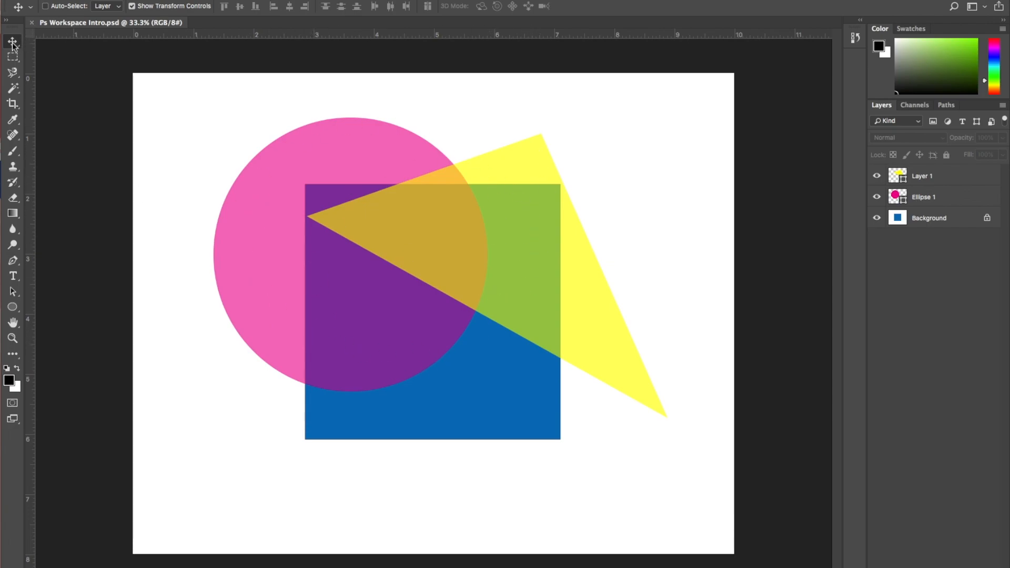
left_click(46, 7)
left_click(960, 179)
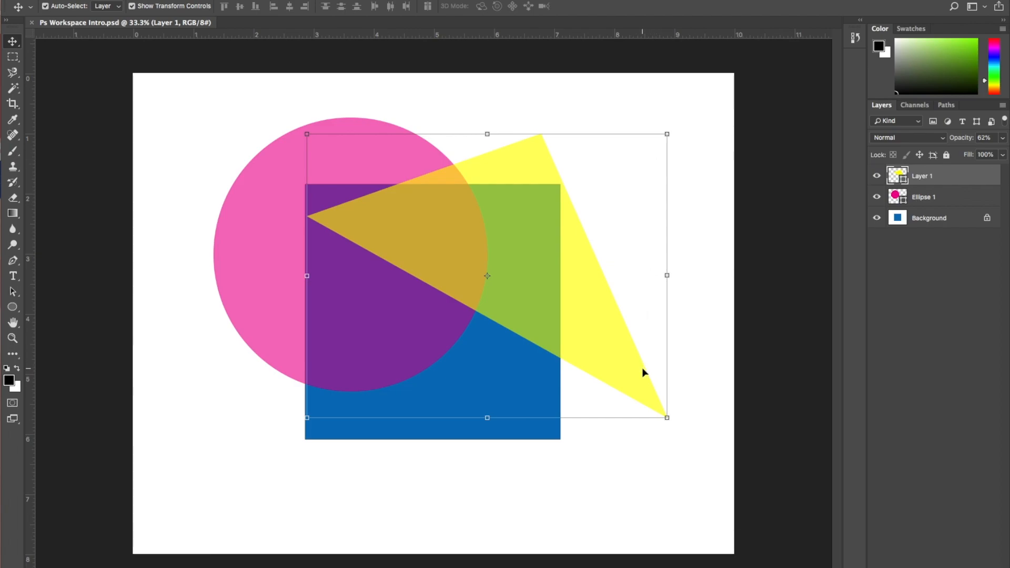
left_click(164, 6)
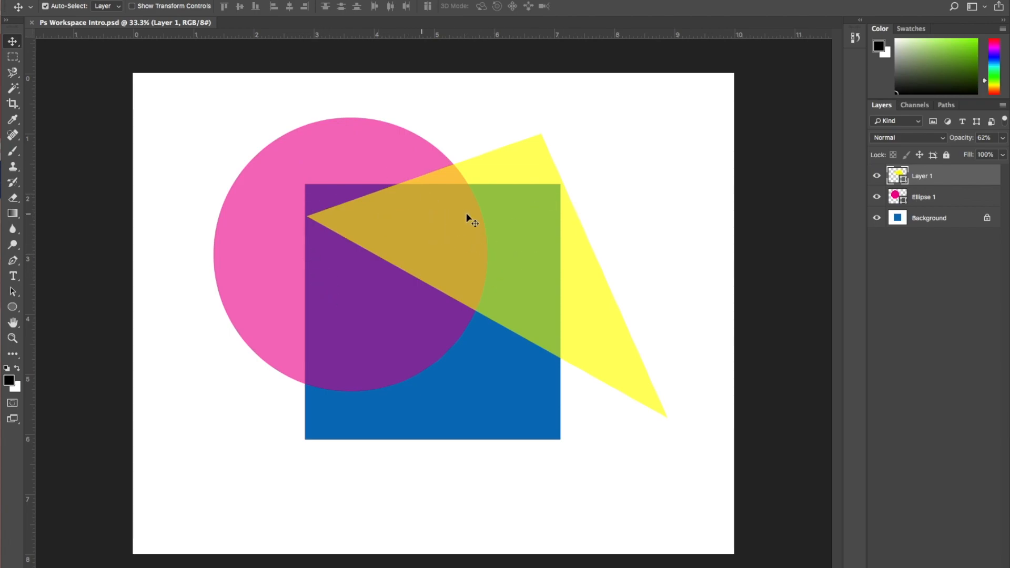
Move the yellow triangle down to the right and the pink circle slightly up to the left
left_click_drag(530, 225, 566, 190)
left_click_drag(590, 250, 599, 321)
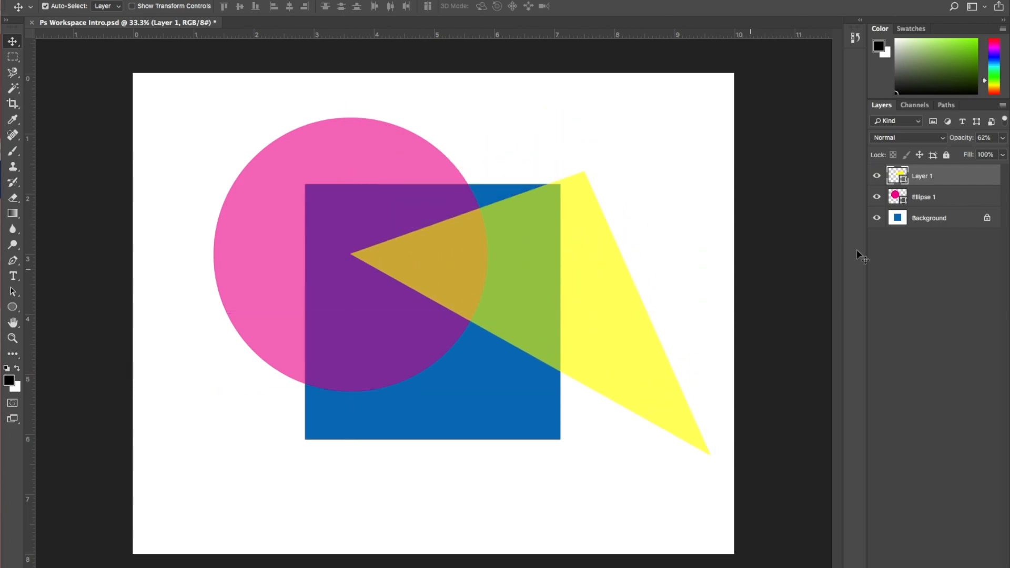
left_click(956, 203)
left_click_drag(327, 153, 273, 150)
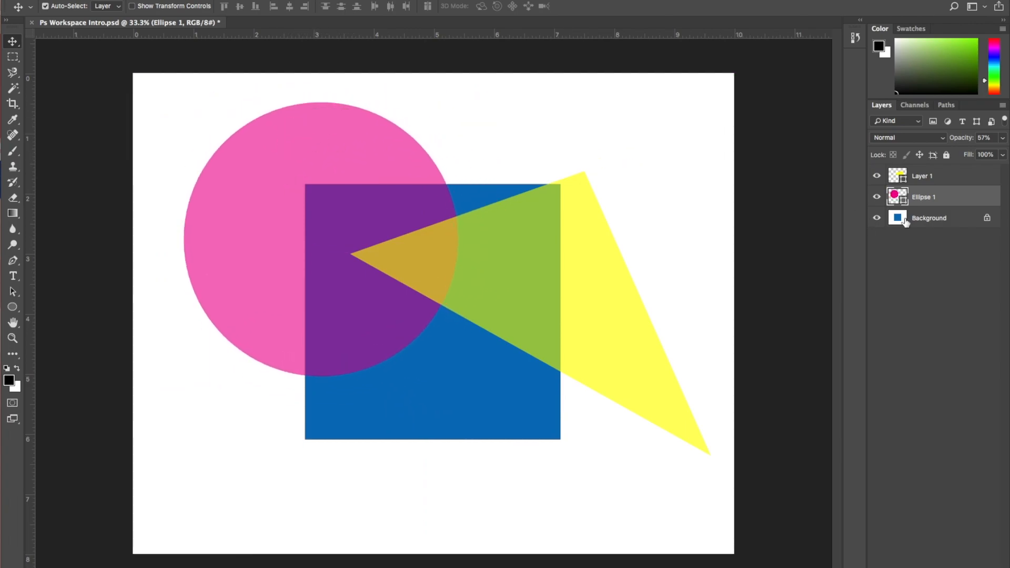
Show the transform controls for Layer 1 and move the yellow triangle slightly up and left
left_click(981, 177)
left_click(193, 6)
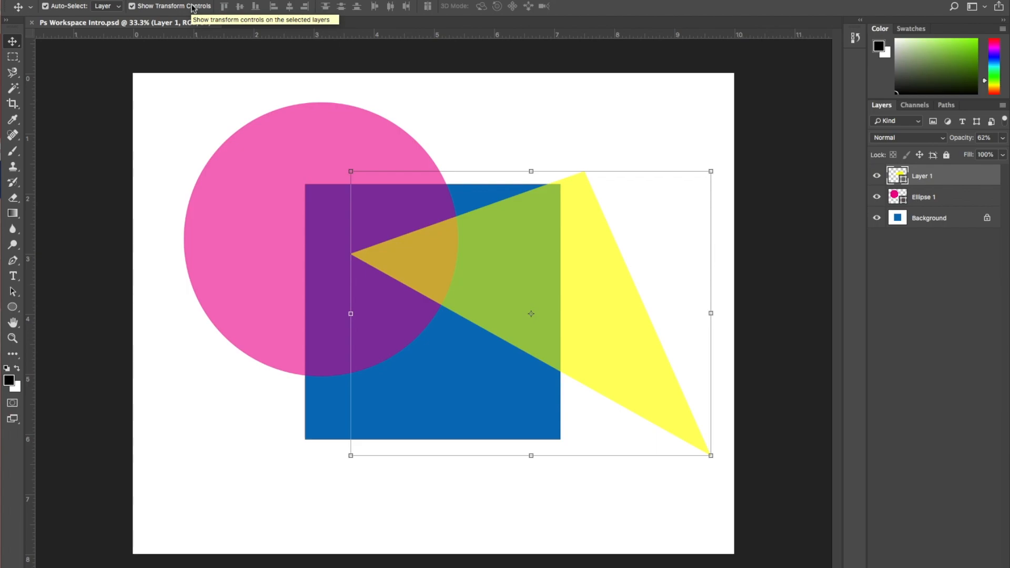
left_click_drag(621, 332, 603, 292)
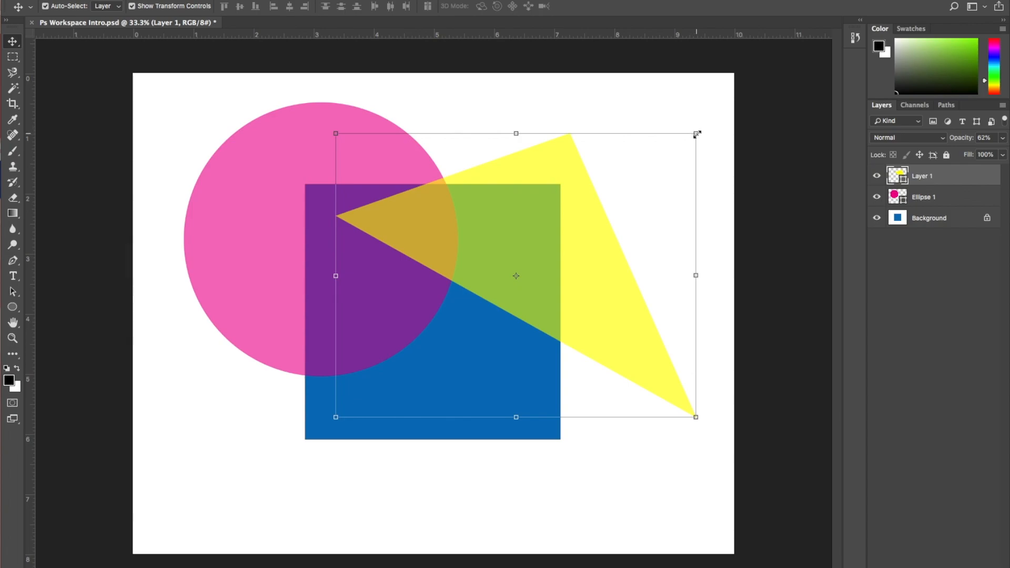
Transform the yellow triangle to about 68% width and 98% height, rotate it to about 149°, and place it over the blue square's right side
left_click_drag(697, 276, 532, 275)
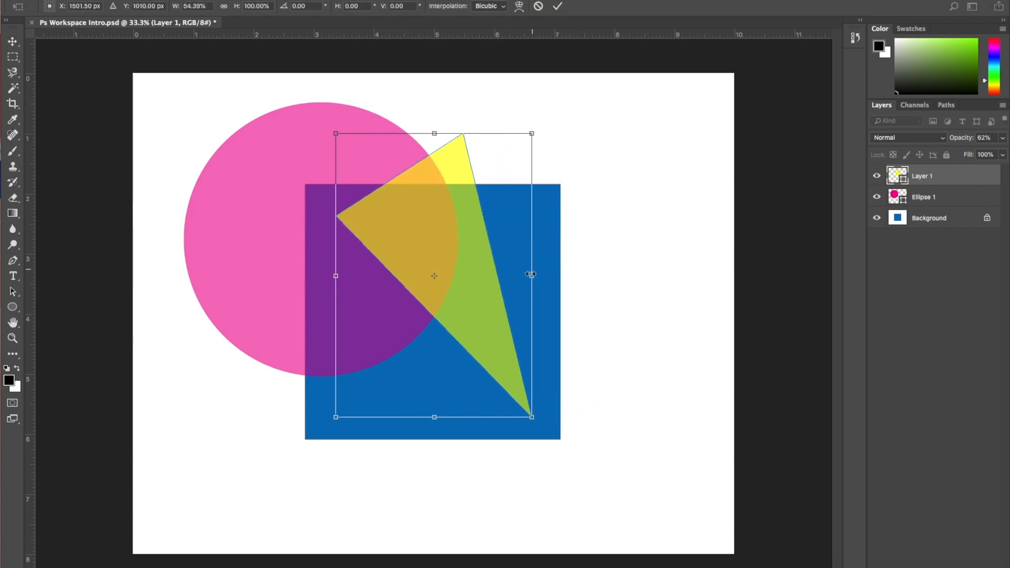
left_click_drag(434, 417, 439, 289)
left_click_drag(472, 225, 605, 316)
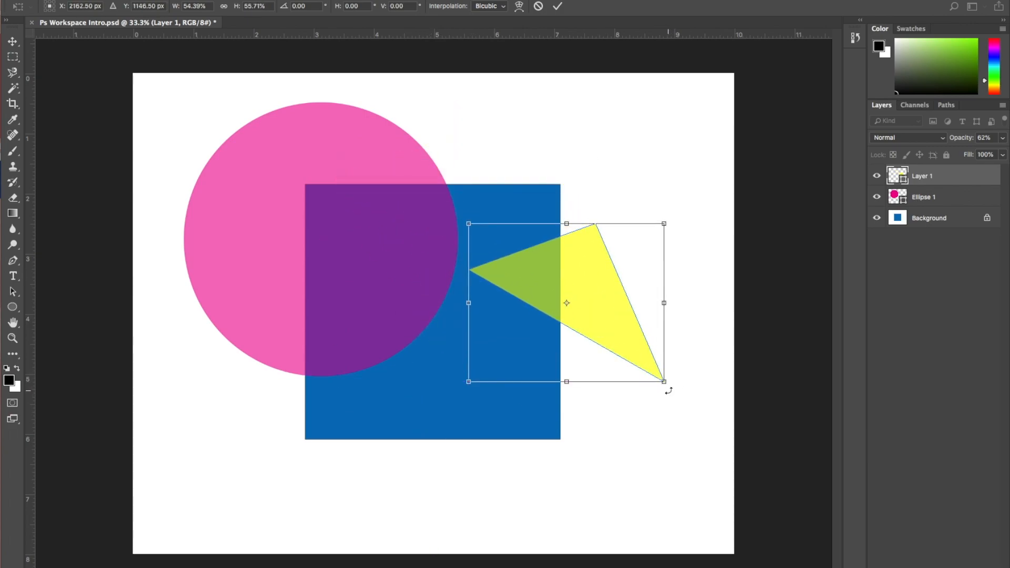
left_click_drag(675, 389, 338, 207)
left_click_drag(567, 352, 604, 370)
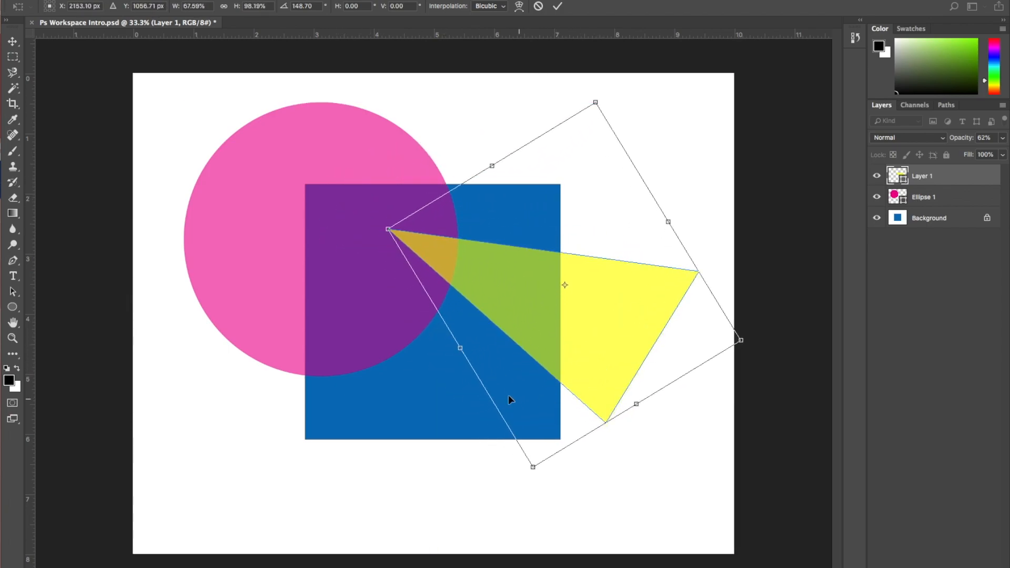
left_click_drag(610, 315, 589, 326)
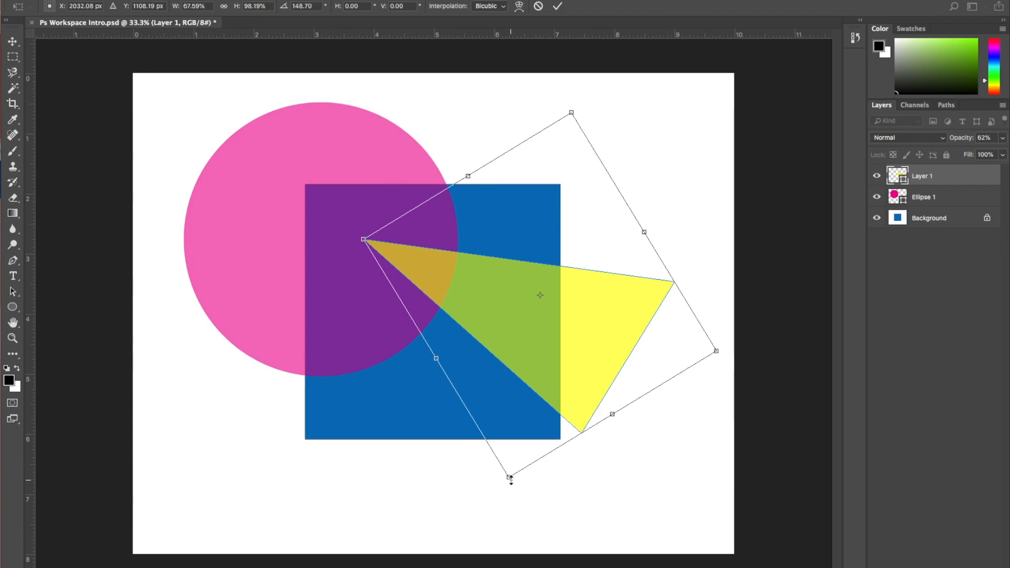
Rescale the yellow triangle to about 71% width and 92% height and rotate it to about -123°
left_click_drag(509, 477, 481, 475)
left_click_drag(613, 415, 593, 398)
left_click_drag(494, 448, 434, 455)
left_click_drag(563, 349, 516, 327)
left_click_drag(684, 313, 437, 496)
left_click_drag(464, 332, 476, 350)
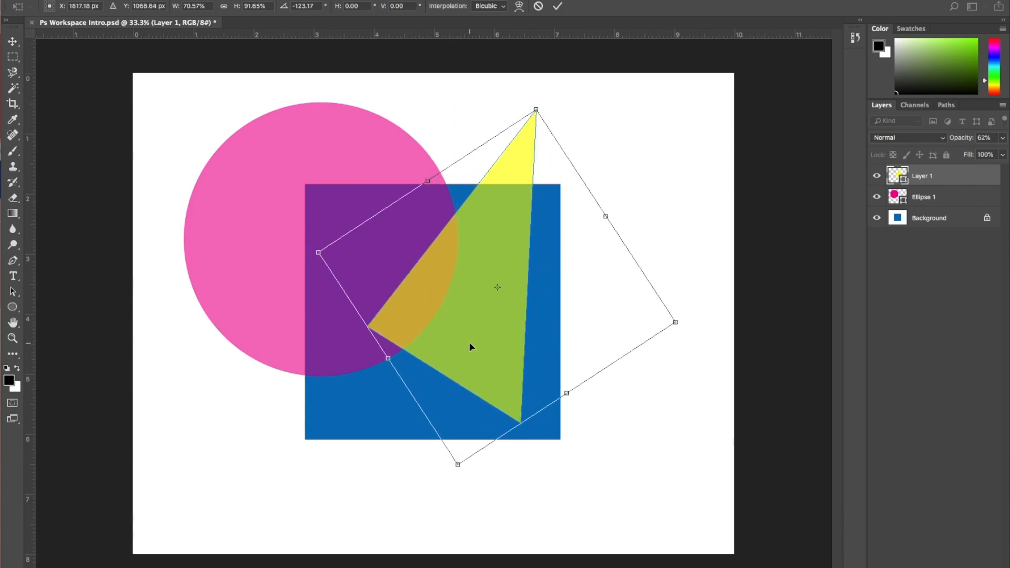
Rotate the yellow triangle to about -69°, shift it right and down, and apply the transform
left_click_drag(687, 324, 584, 446)
left_click_drag(474, 294, 499, 300)
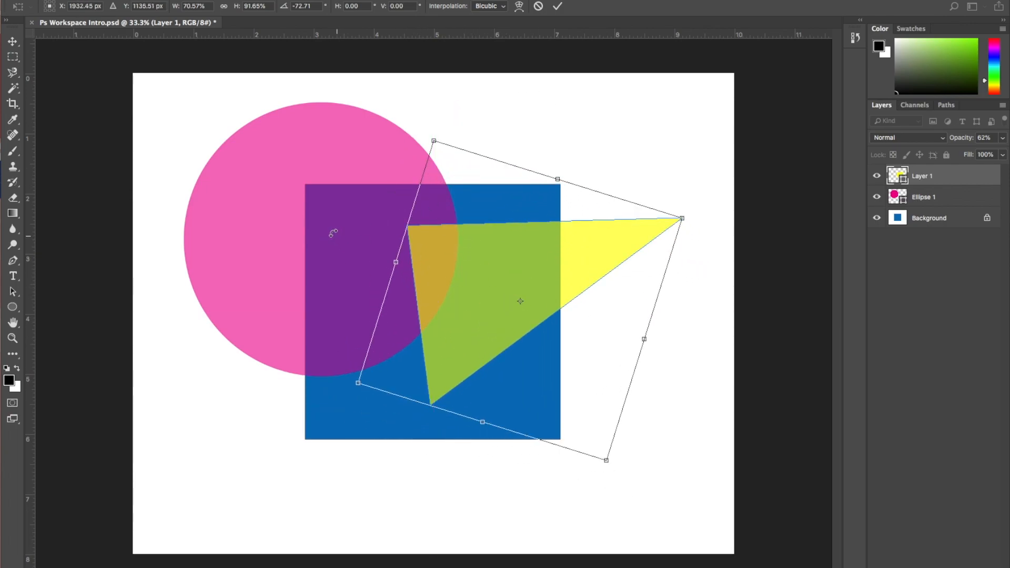
left_click_drag(280, 133, 252, 229)
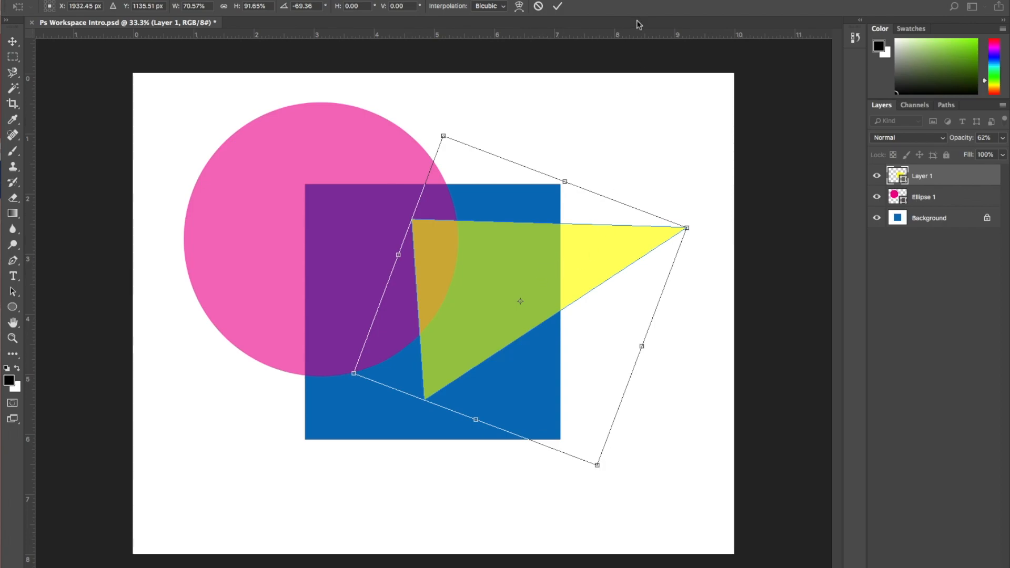
left_click(556, 7)
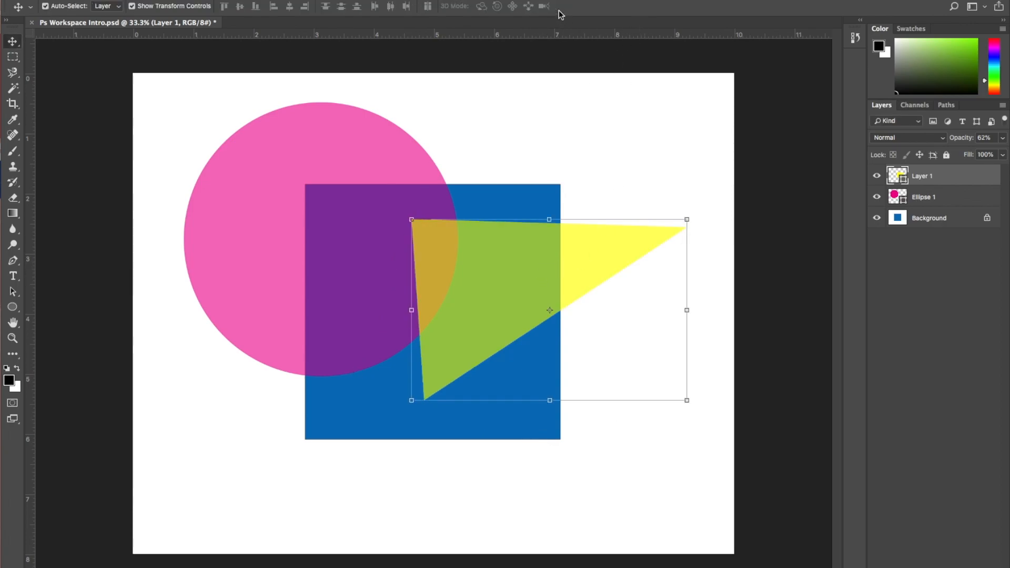
Move the yellow triangle slightly left and down, and try scaling it to about 32% width and 110% height
left_click_drag(603, 280, 591, 263)
left_click(357, 164)
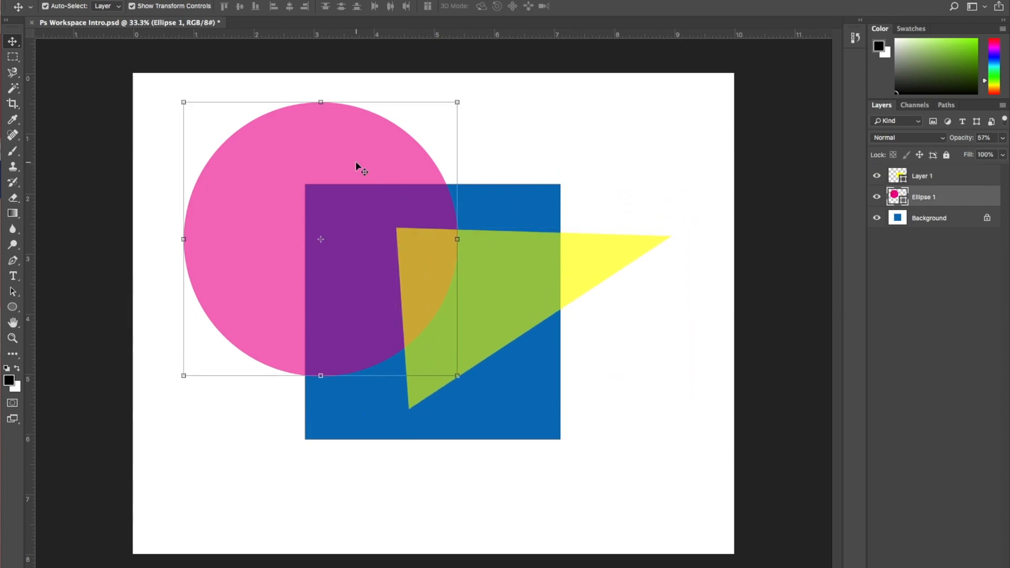
left_click(506, 316)
left_click_drag(671, 409, 482, 426)
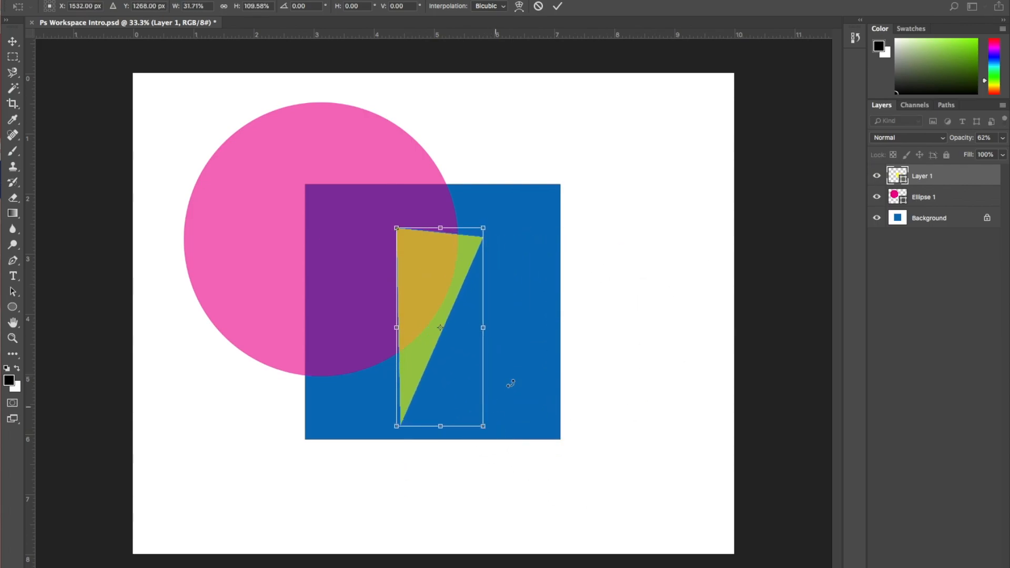
left_click(538, 6)
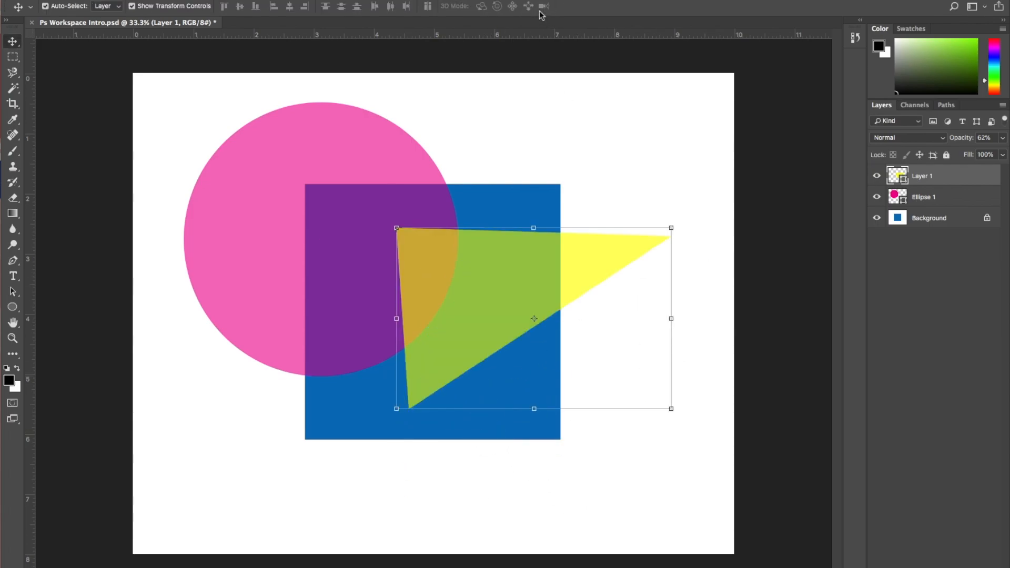
Undo the yellow triangle's recent moves and applied transform
mouse_move(559, 280)
left_mouse_down()
mouse_move(600, 326)
mouse_move(559, 286)
mouse_move(565, 279)
left_mouse_up()
key("ctrl+alt+z")
key("ctrl+alt+z")
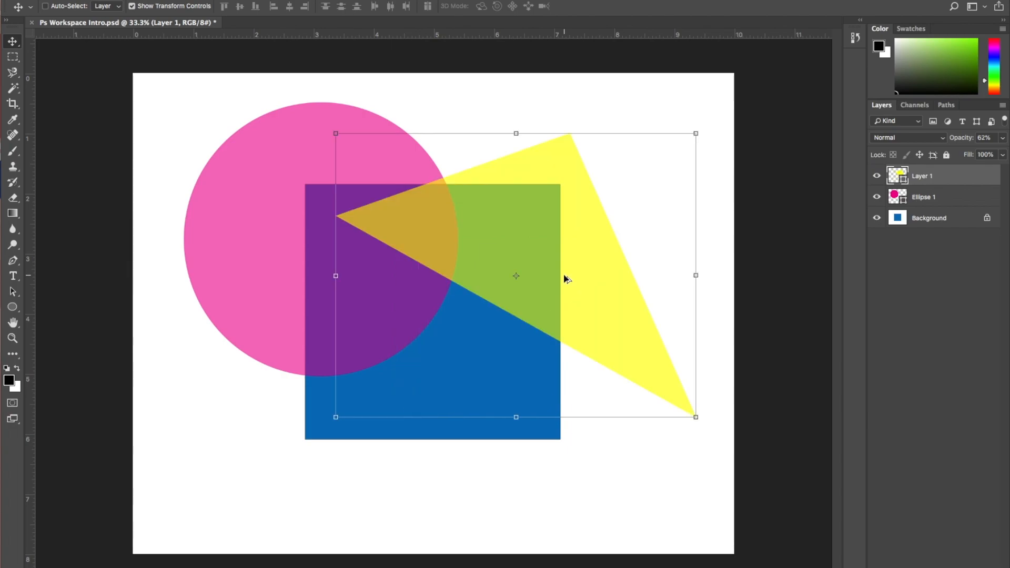
Scale the yellow triangle to about 88% width and 81% height and position it lower over the blue square
left_click_drag(613, 245, 582, 312)
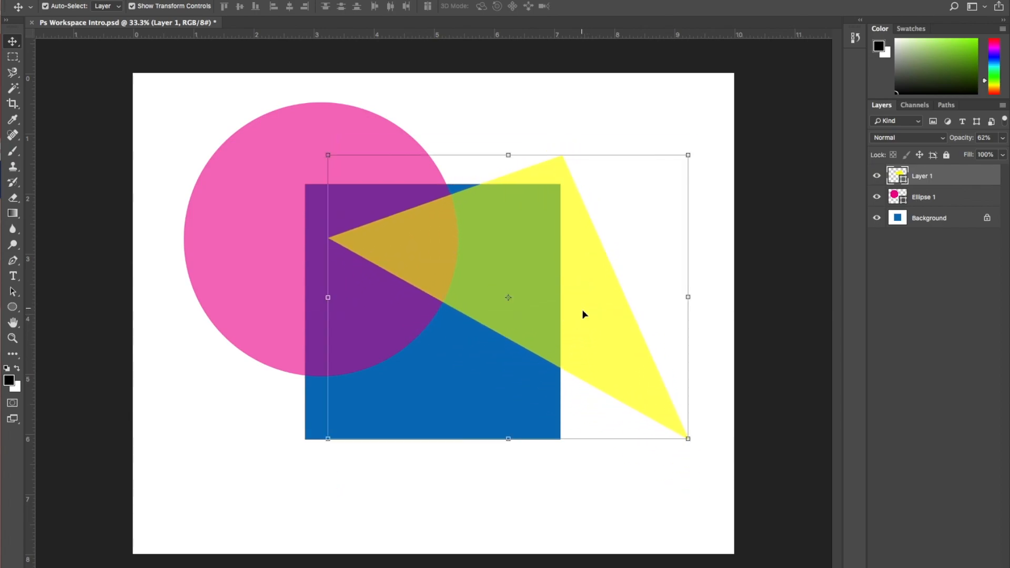
left_click_drag(686, 435, 647, 386)
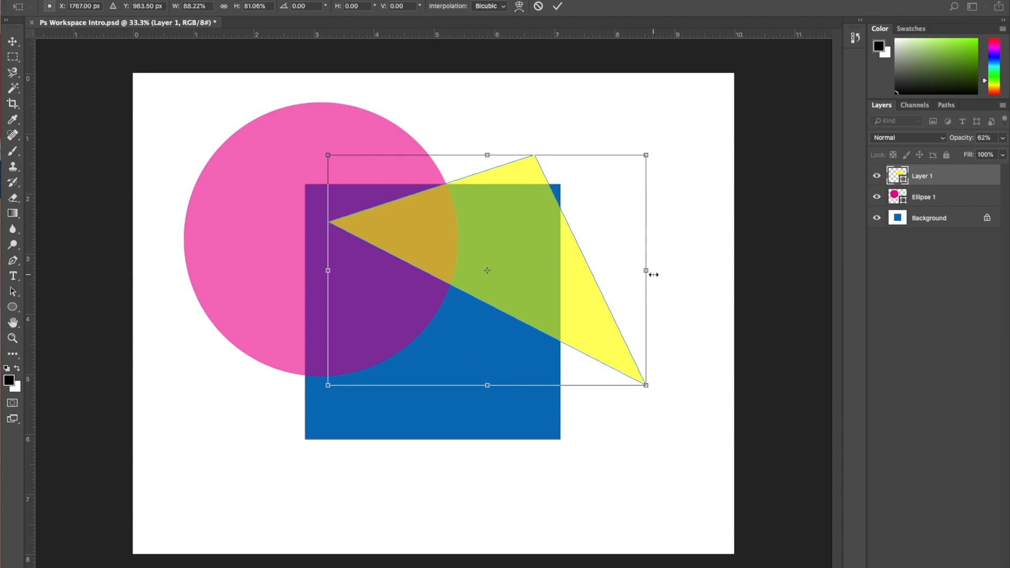
key("Return")
left_click_drag(550, 323, 538, 348)
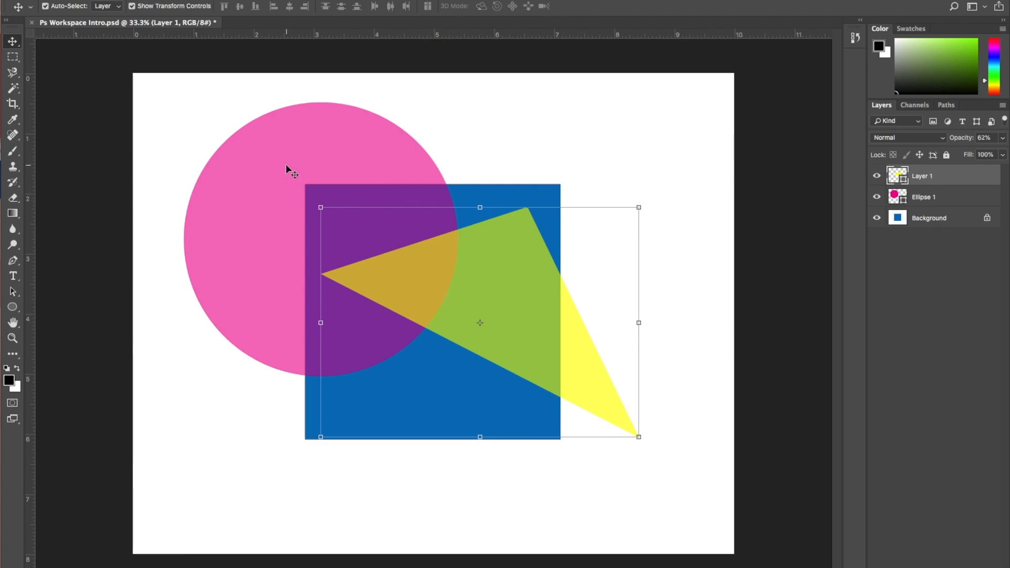
Select the pink circle directly on the canvas and move it slightly up and left
left_click(285, 165)
left_click_drag(329, 153, 294, 158)
left_click(534, 299)
left_click(275, 198)
left_click_drag(275, 198, 261, 238)
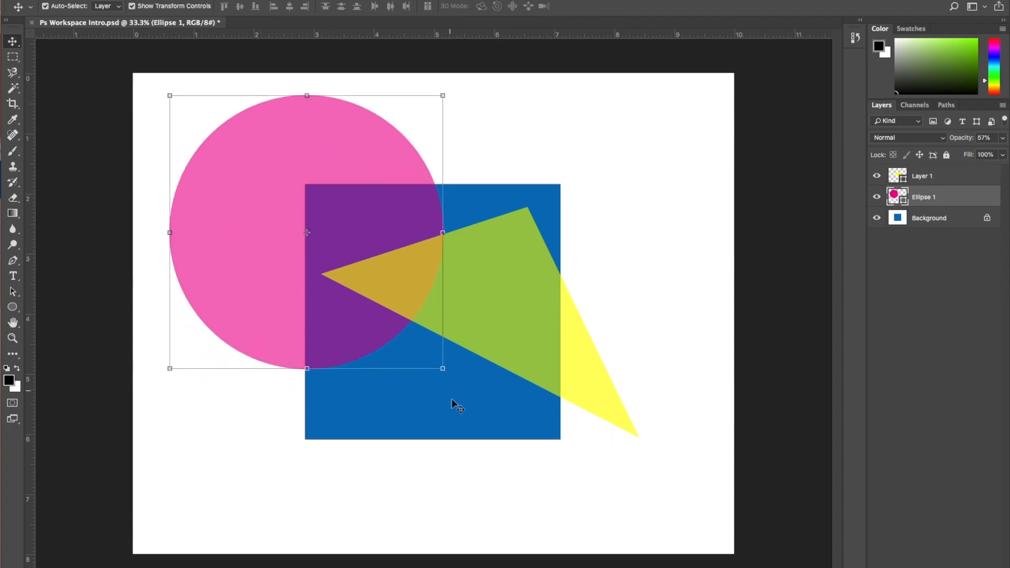
Shrink the pink circle proportionally to about 3.9 inches across and shift it slightly right and up
left_click_drag(446, 372, 401, 327)
key("Return")
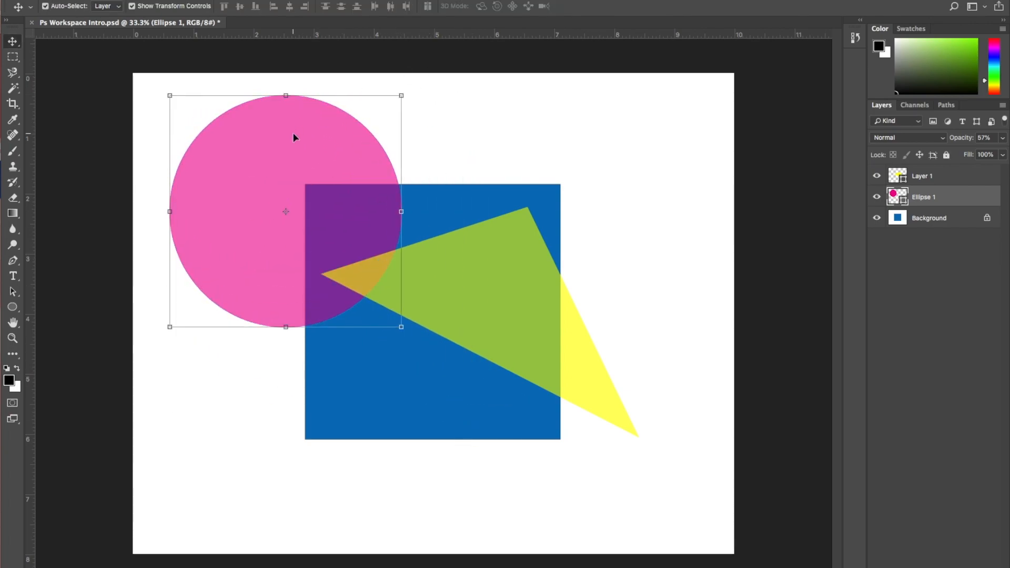
mouse_move(328, 149)
left_mouse_down()
mouse_move(368, 166)
mouse_move(346, 153)
left_mouse_up()
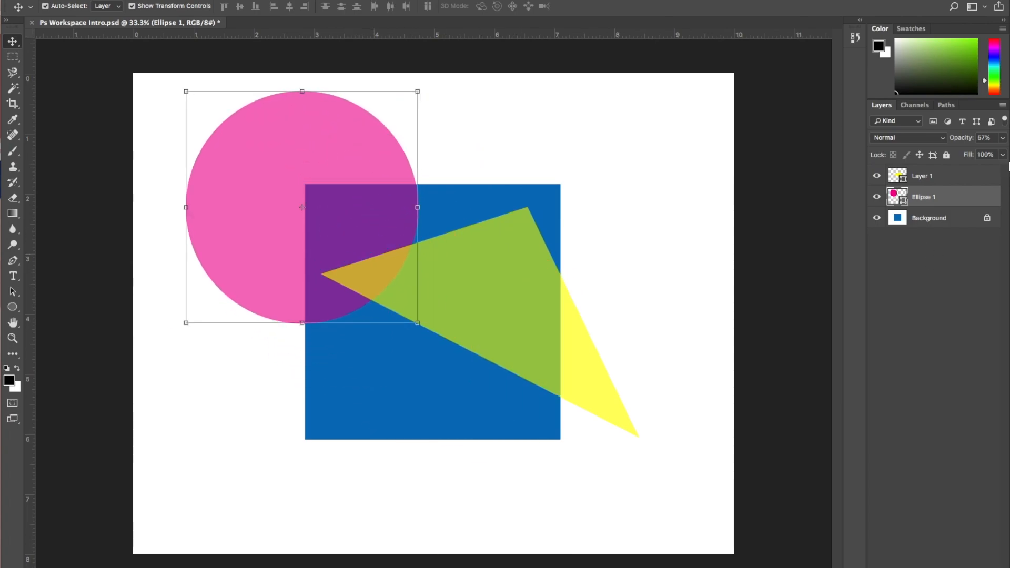
Select Layer 1, Ellipse 1 and Background in turn to see which shape each layer holds
left_click(958, 175)
left_click(957, 197)
left_click(895, 180)
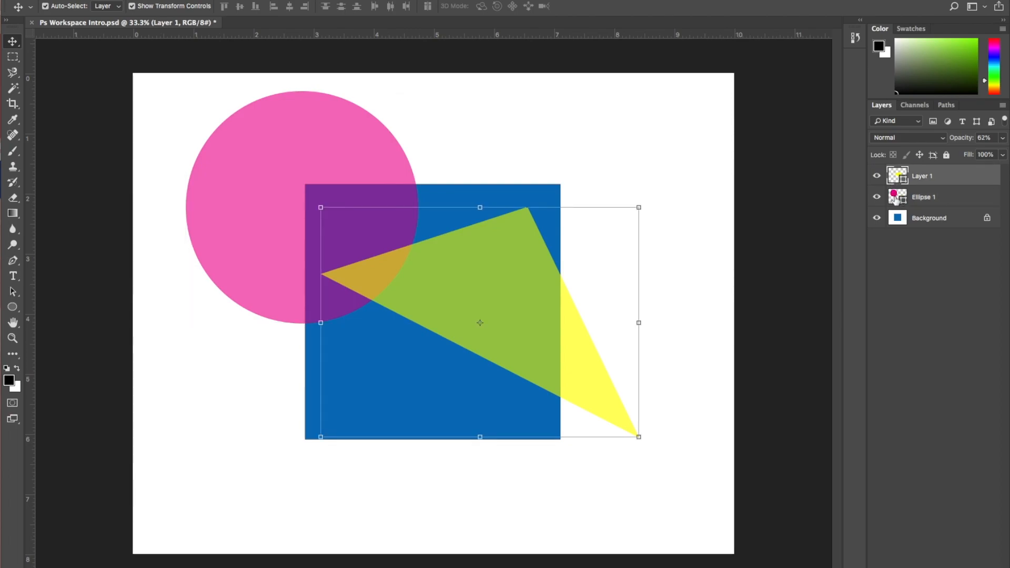
left_click(896, 199)
left_click(896, 217)
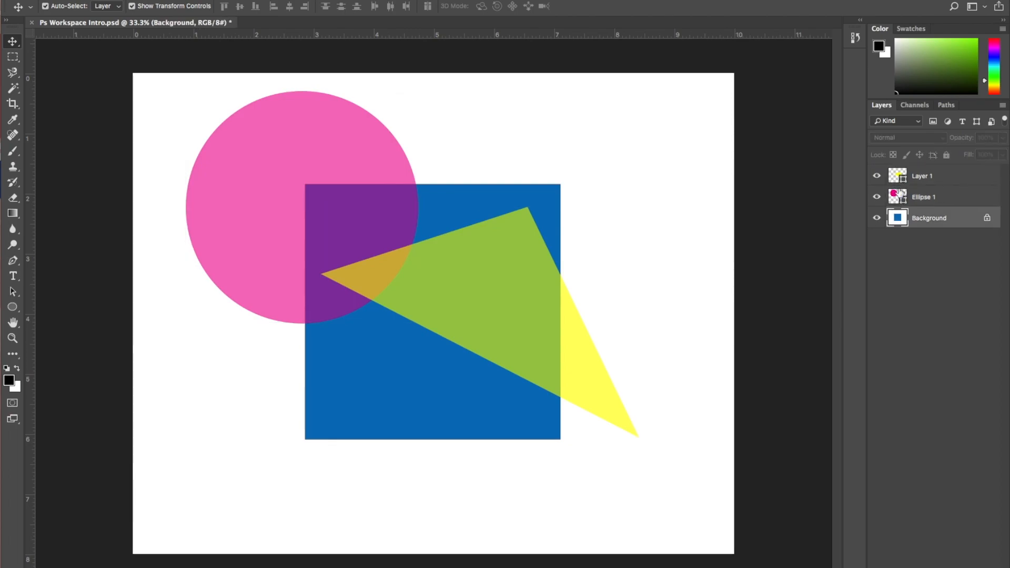
Raise Layer 1's opacity to 100% and shift the yellow triangle slightly right and down over the blue square
left_click(897, 179)
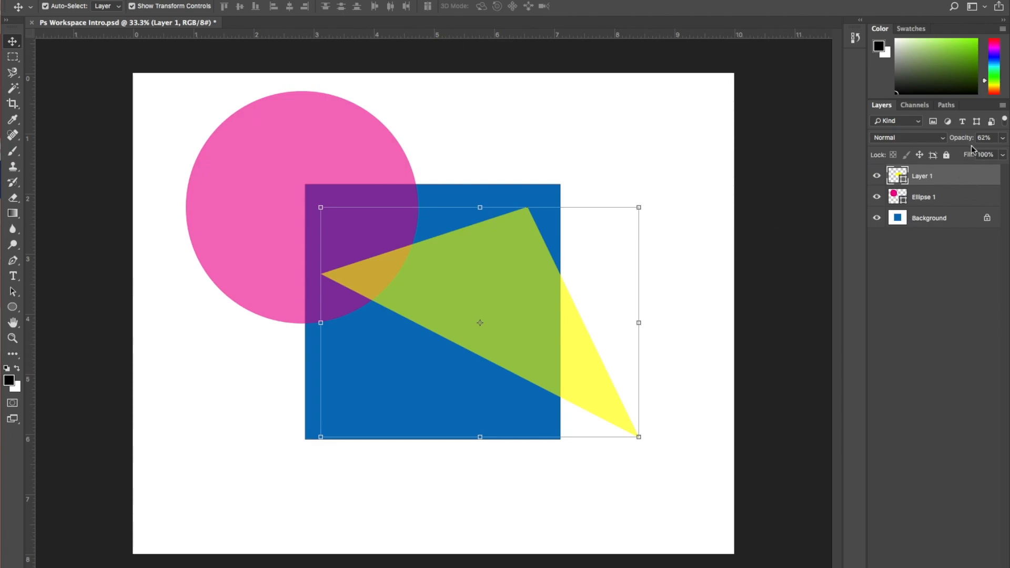
left_click_drag(534, 319, 599, 331)
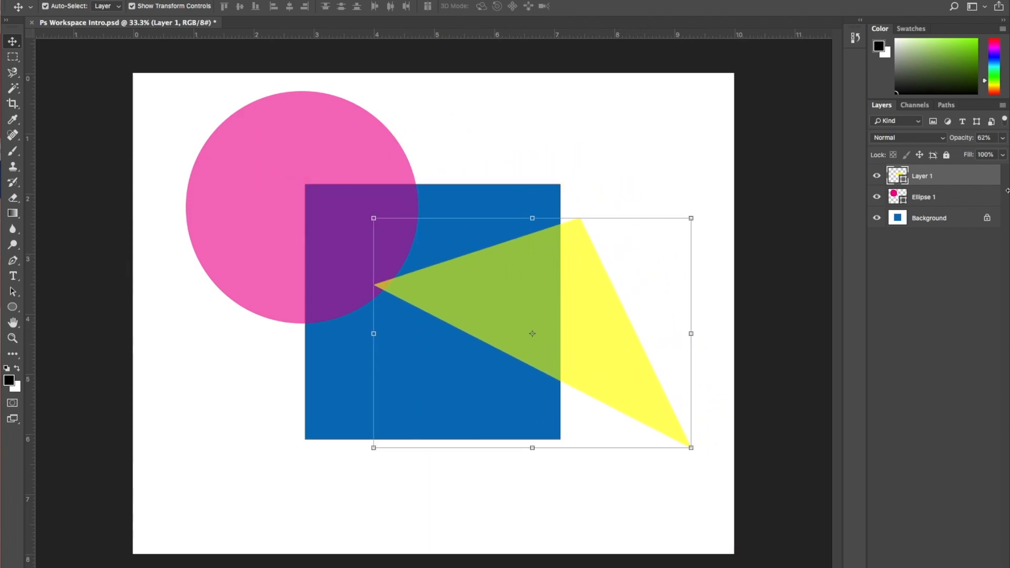
left_click(1003, 139)
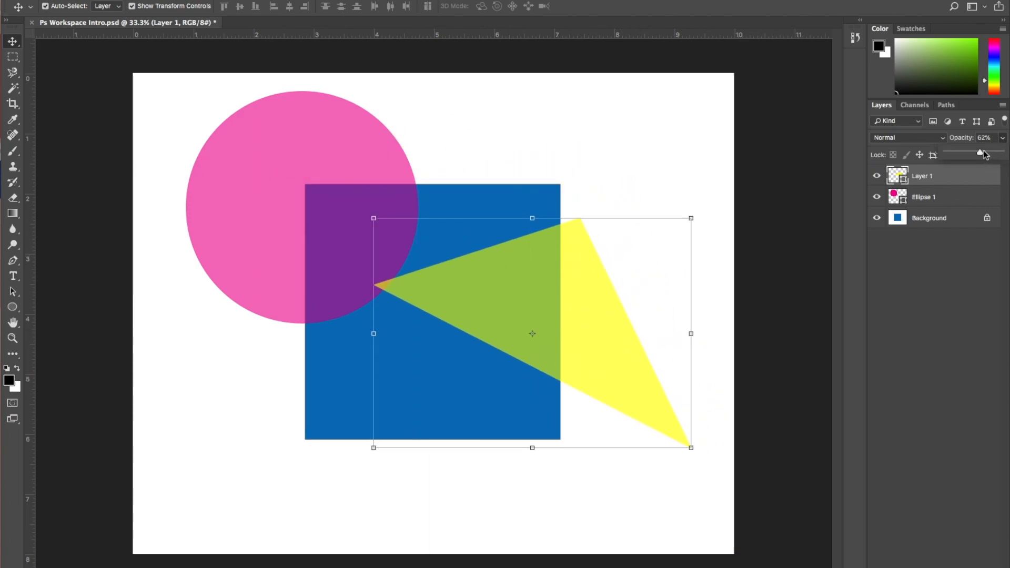
left_click_drag(982, 154, 1008, 154)
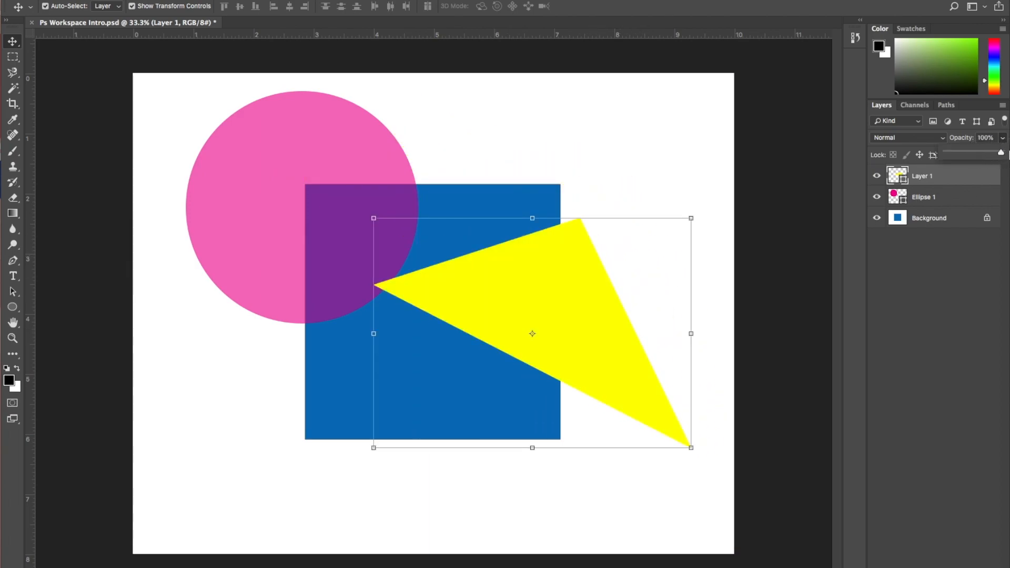
left_click_drag(635, 340, 556, 352)
Set Ellipse 1's opacity to 100%, move the pink circle slightly right and down over the blue square, and deselect it
left_click(971, 204)
left_click(929, 183)
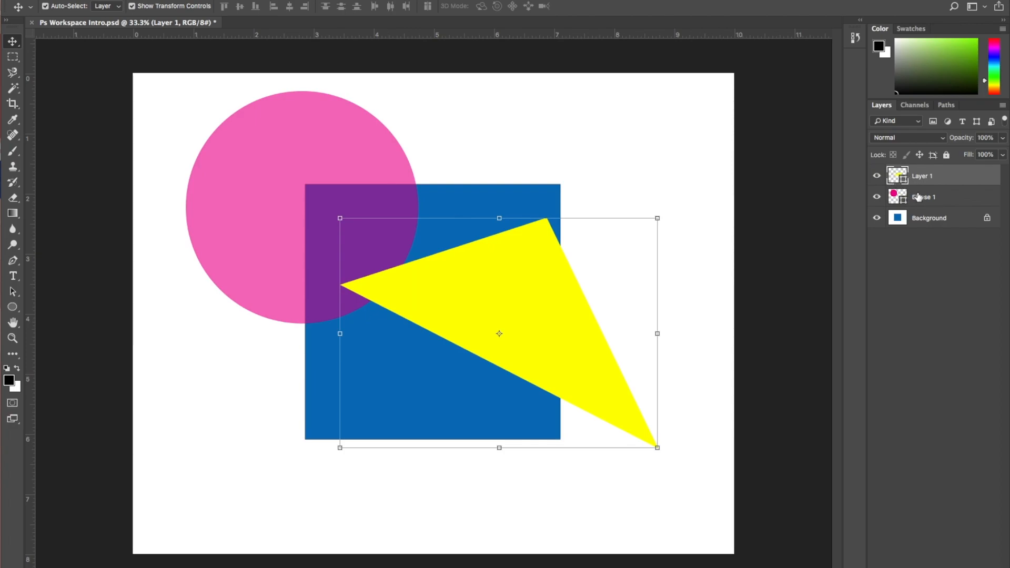
left_click(918, 196)
left_click(1003, 137)
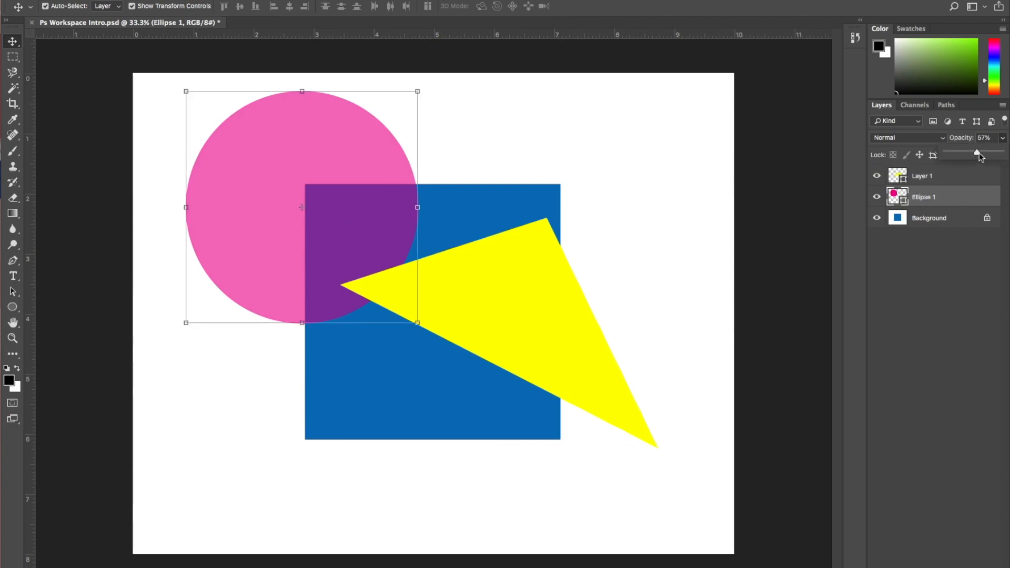
left_click_drag(978, 153, 1002, 153)
left_click_drag(524, 265, 398, 231)
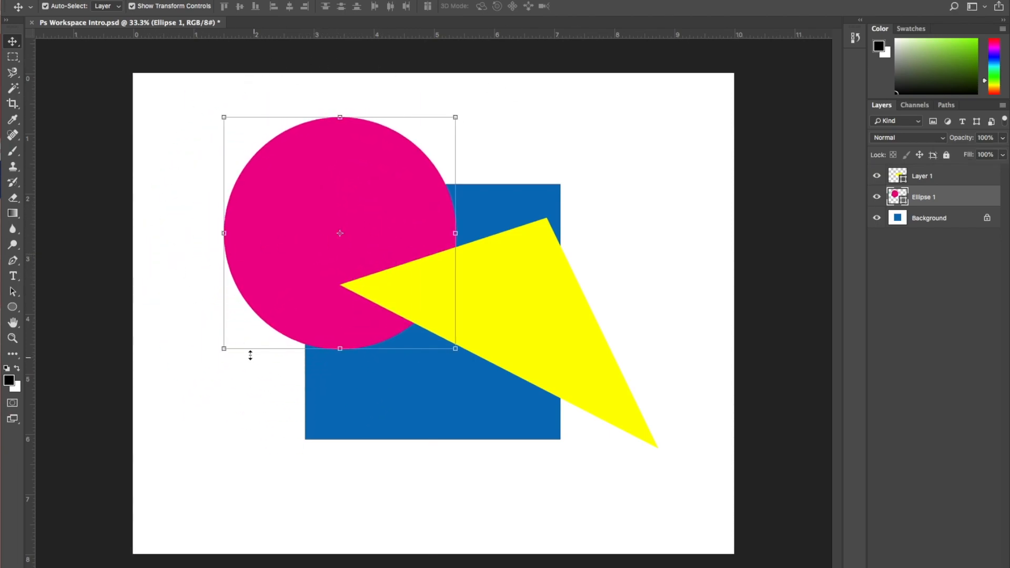
left_click(613, 164)
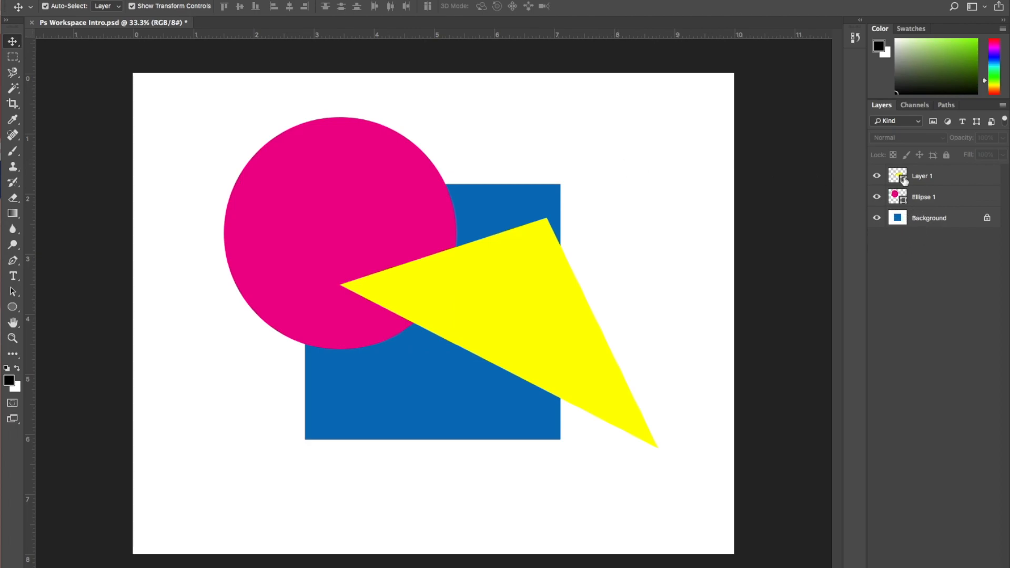
Toggle the visibility of Layer 1 and Ellipse 1, leaving both hidden, and hide the Background layer too
left_click(876, 177)
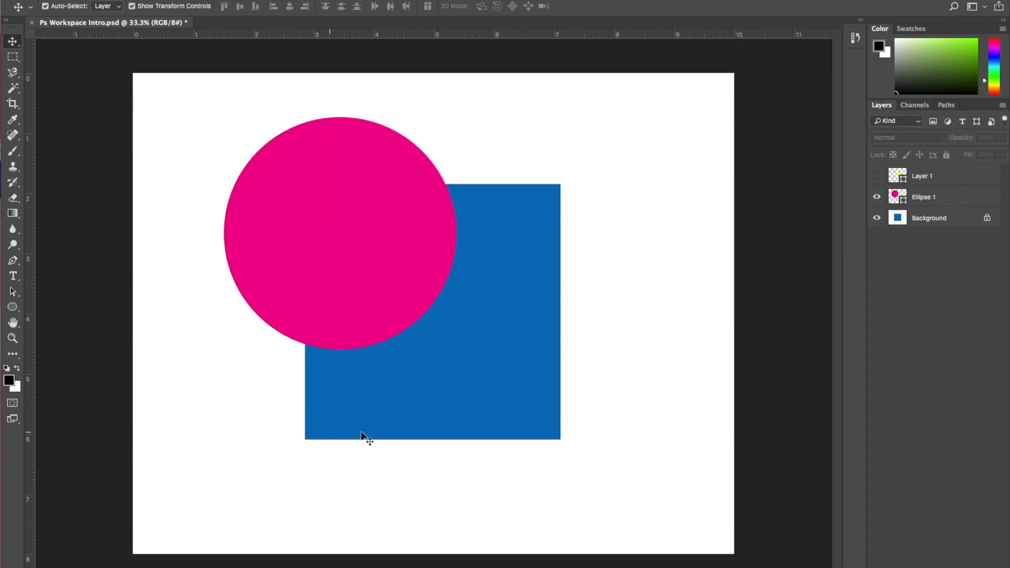
left_click(876, 177)
left_click(876, 177)
left_click(876, 177)
left_click(876, 177)
left_click(876, 199)
left_click(876, 197)
left_click(876, 197)
left_click(876, 217)
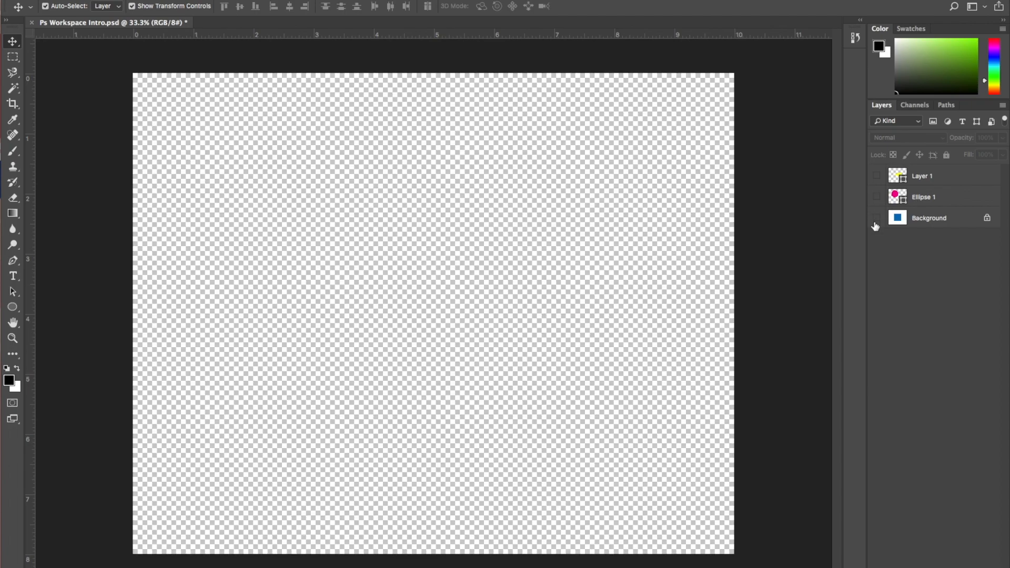
Display the Background alone and Ellipse 1 alone, and turn the visibility of all three layers back on
left_click(876, 219)
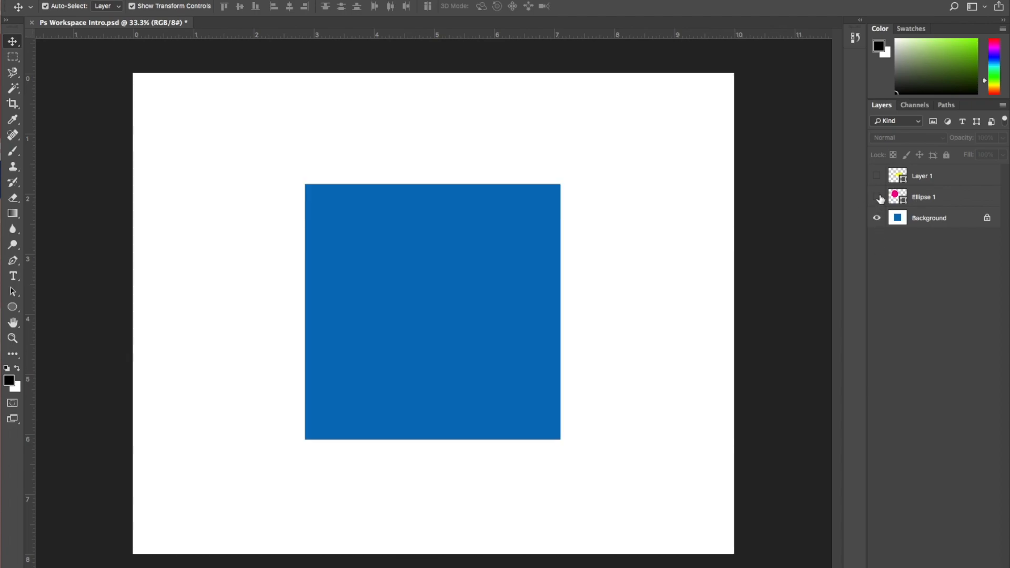
left_click(876, 218)
left_click(876, 196)
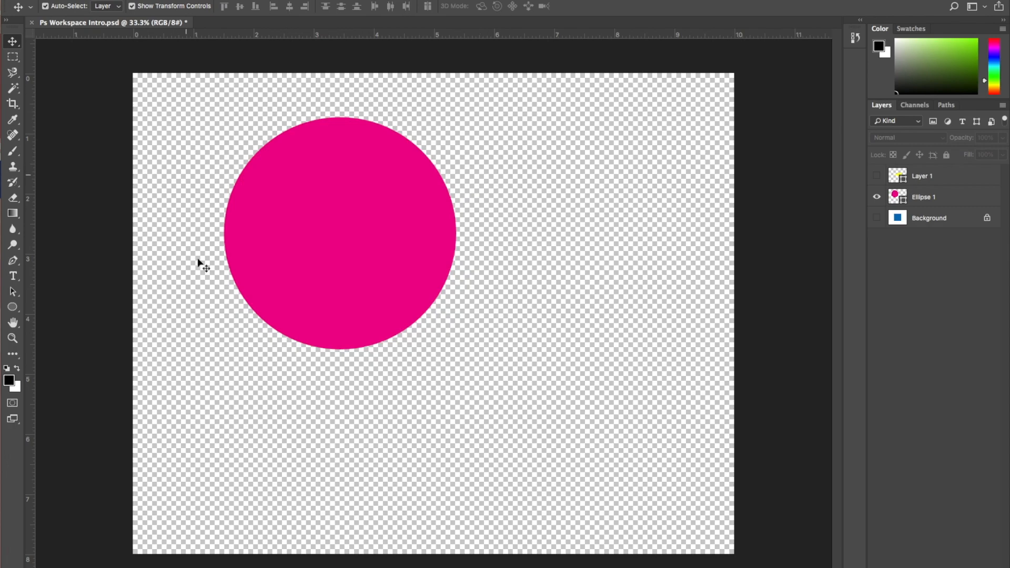
left_click(876, 218)
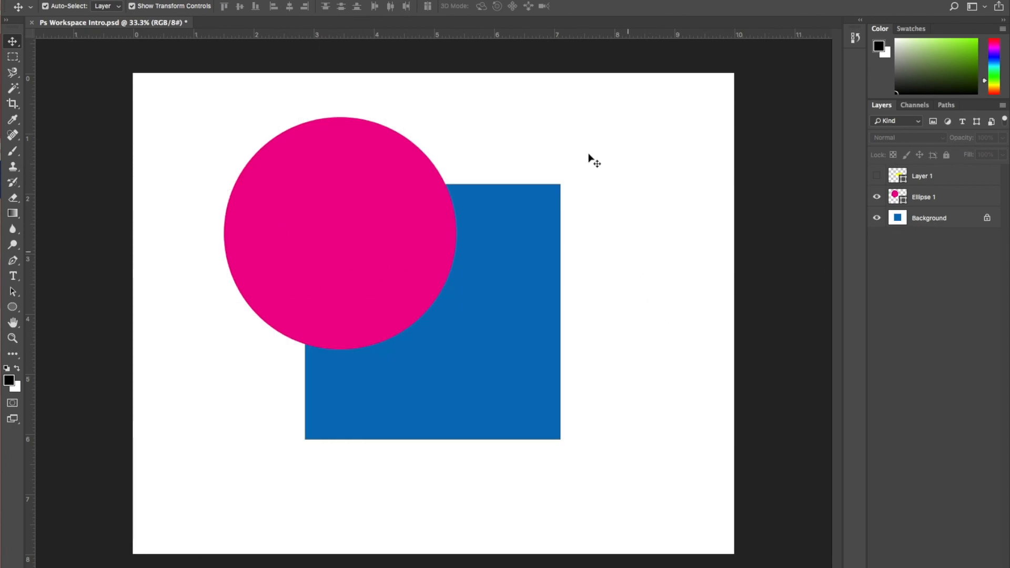
left_click(876, 176)
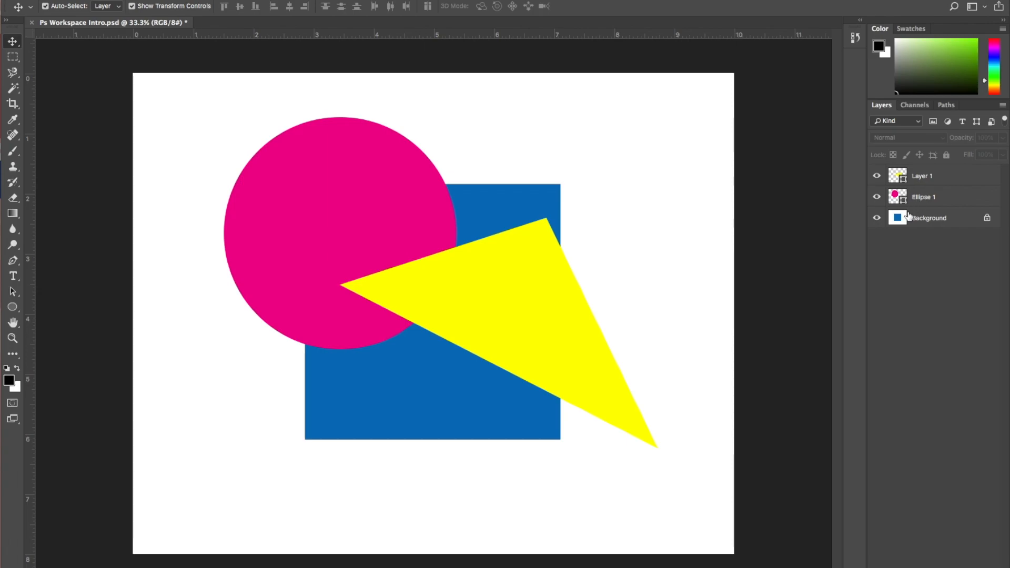
Move the yellow triangle up and left over the pink circle and place Layer 1 beneath Ellipse 1 in the stack
left_click_drag(550, 313, 462, 252)
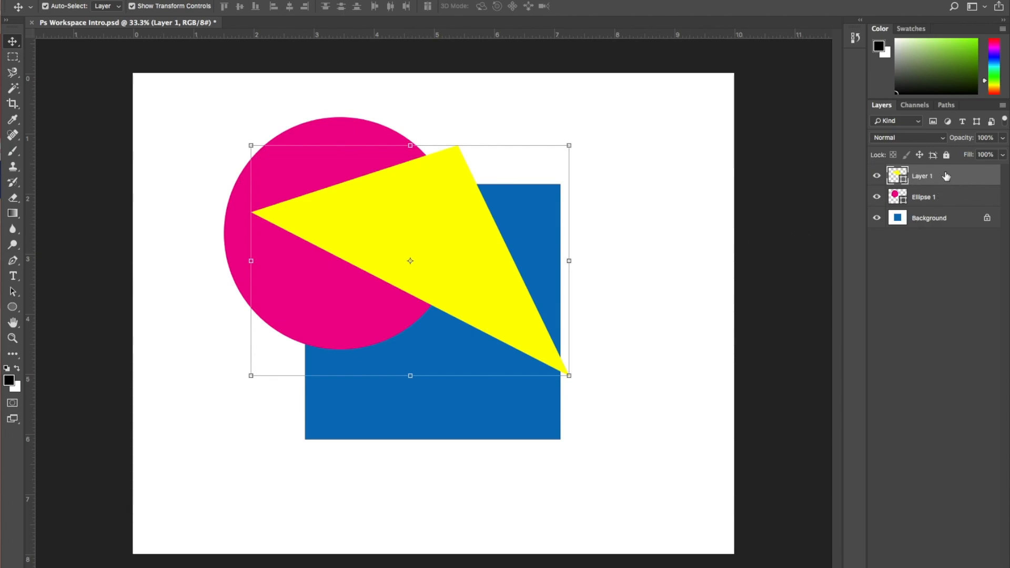
left_click(968, 180)
left_click_drag(968, 180, 966, 201)
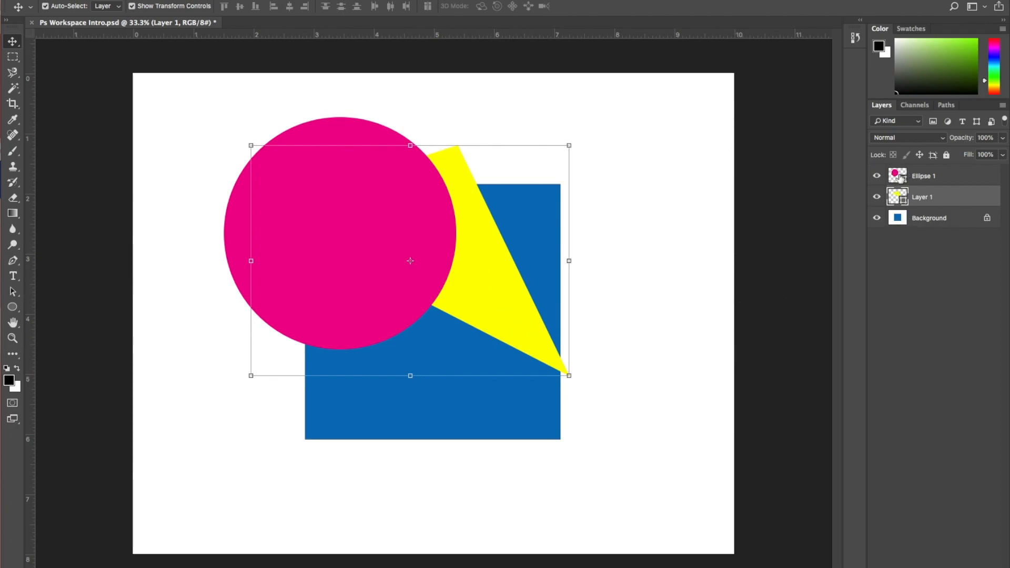
Try to move the locked Background above Layer 1, and unlock it to turn it into a regular layer
left_click(947, 222)
left_click_drag(960, 223, 965, 194)
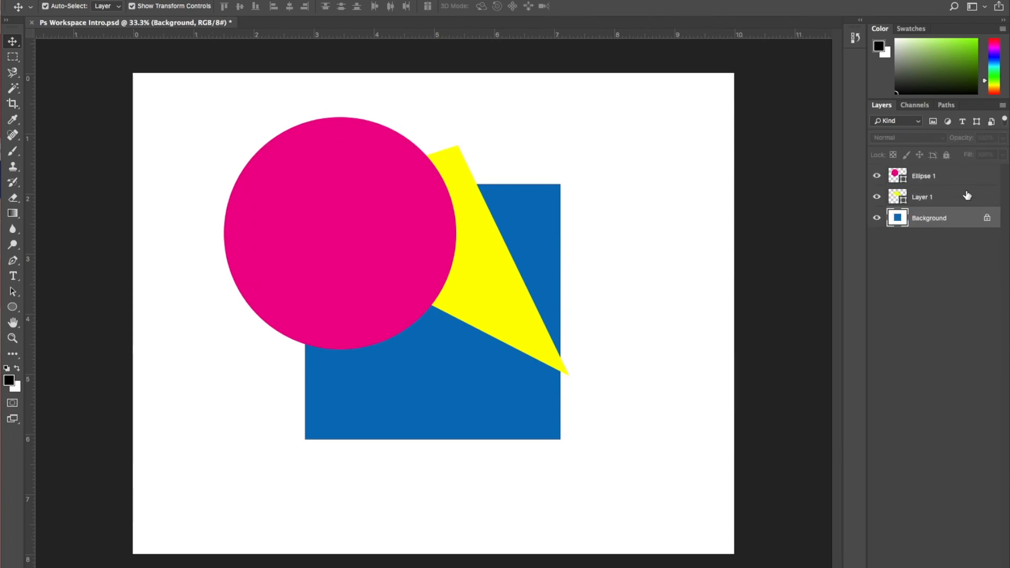
left_click(987, 218)
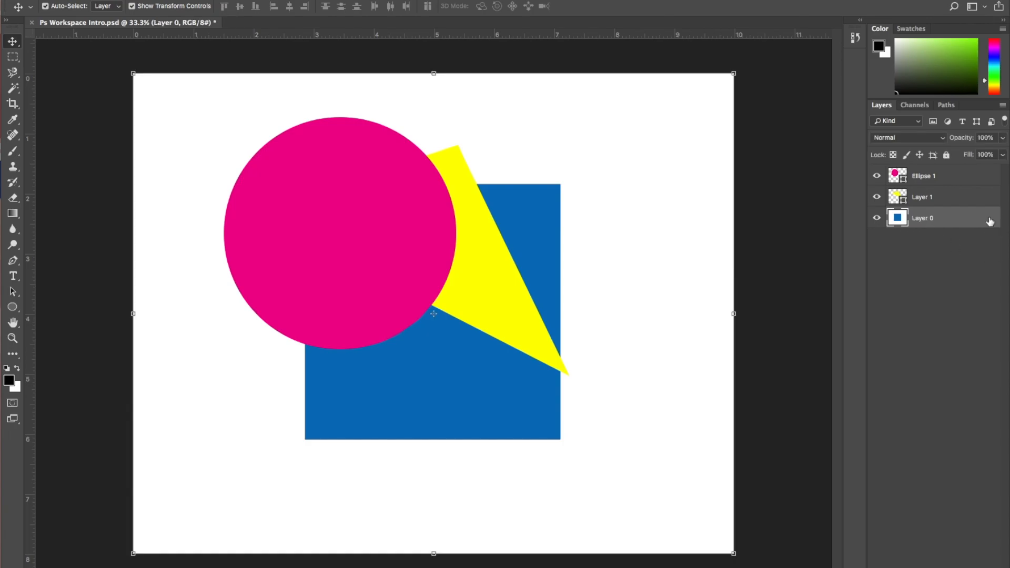
double_click(991, 221)
left_click(899, 126)
key("v")
Move Layer 0 above Layer 1 in the stack and return it to the bottom
left_click_drag(960, 219, 957, 183)
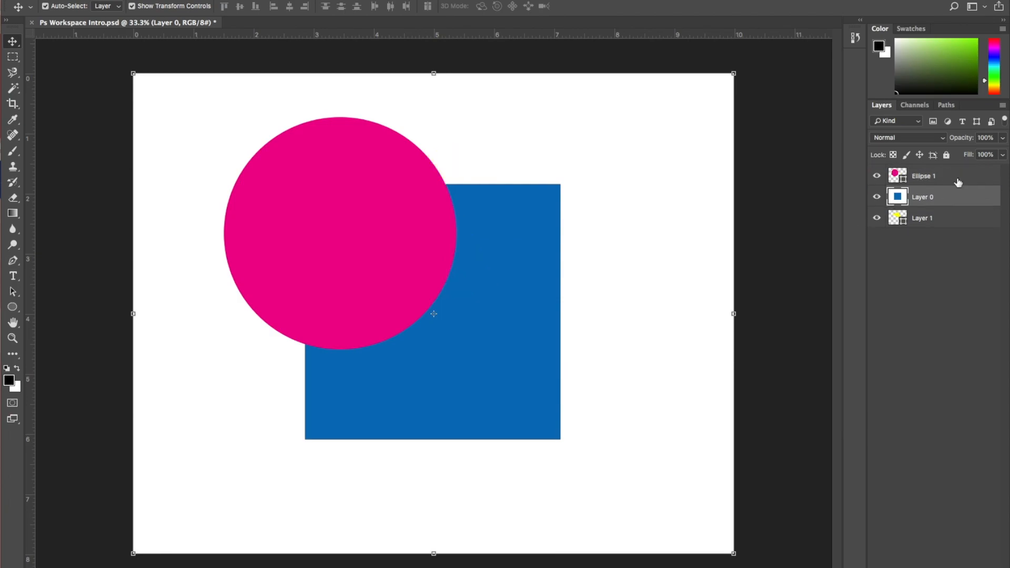
left_click(951, 199)
left_click_drag(957, 195, 955, 223)
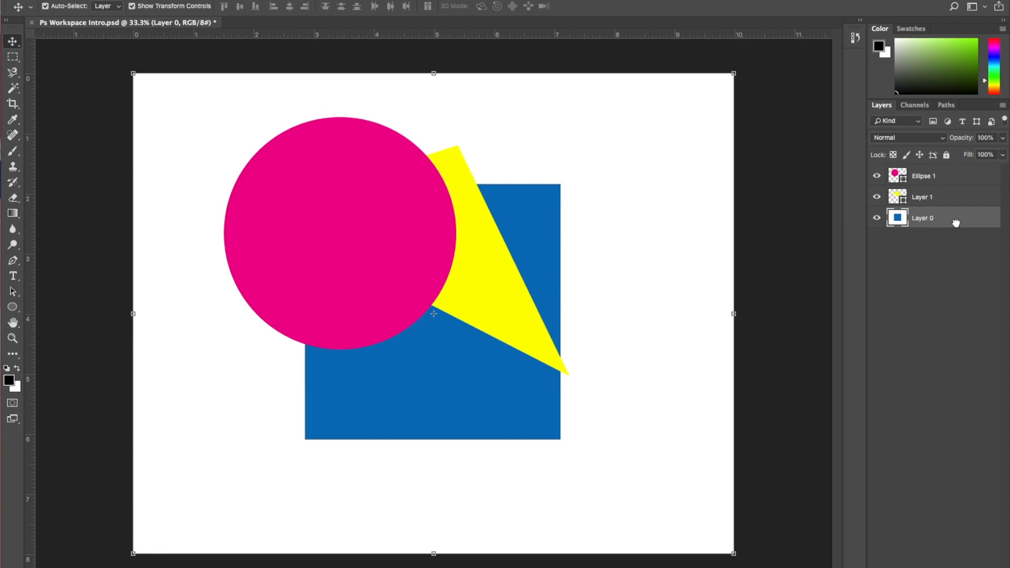
Move the pink circle down and right over the blue square, and shift the yellow triangle slightly right
left_click_drag(270, 226, 385, 328)
left_click(441, 165)
left_click_drag(441, 165, 468, 162)
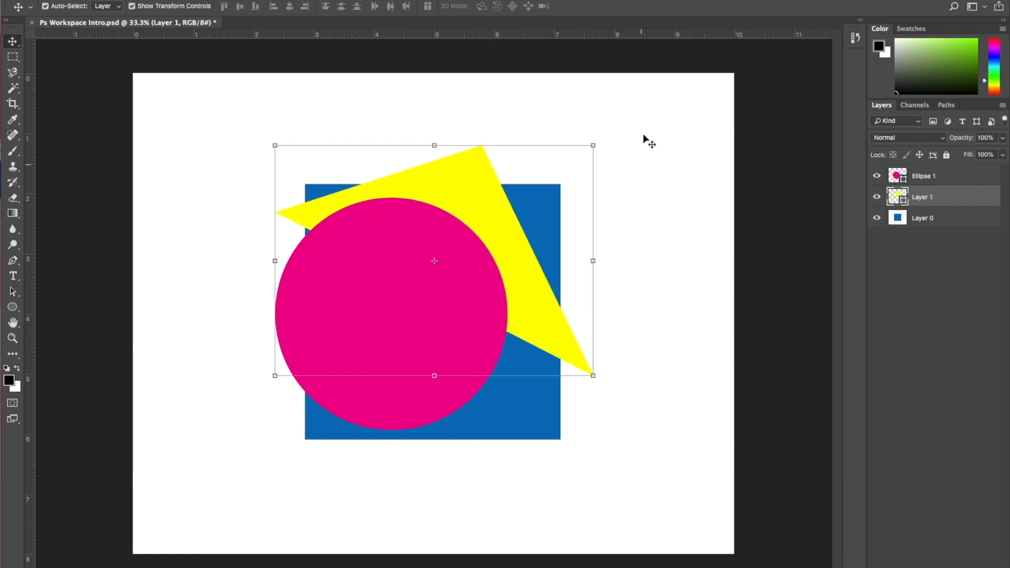